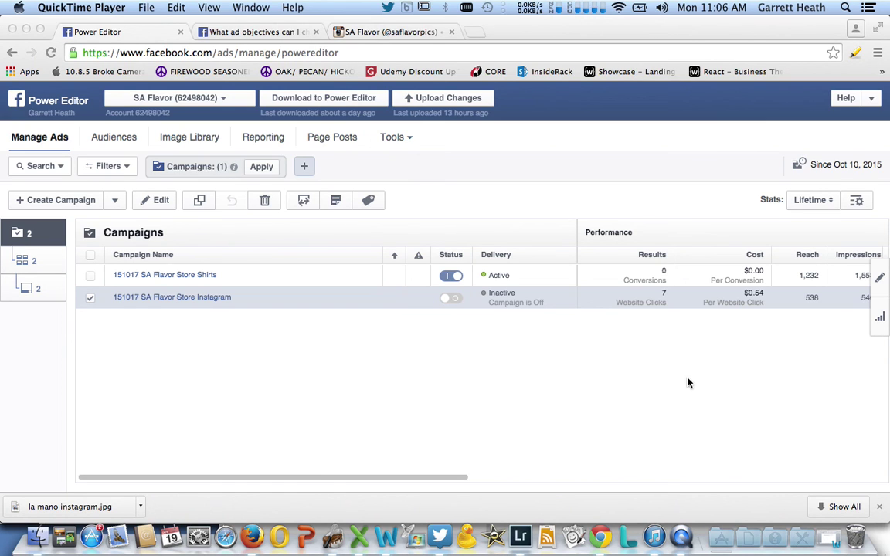
Switch to the Facebook help article listing which ad objectives support Instagram ads.
click(248, 34)
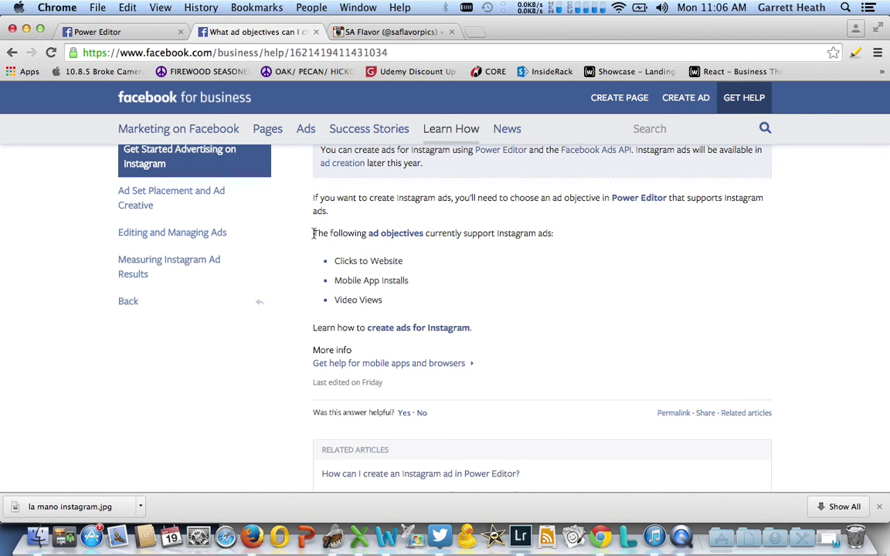
Highlight the passage naming Clicks to Website, Mobile App Installs and Video Views as Instagram objectives.
drag(313, 233, 397, 305)
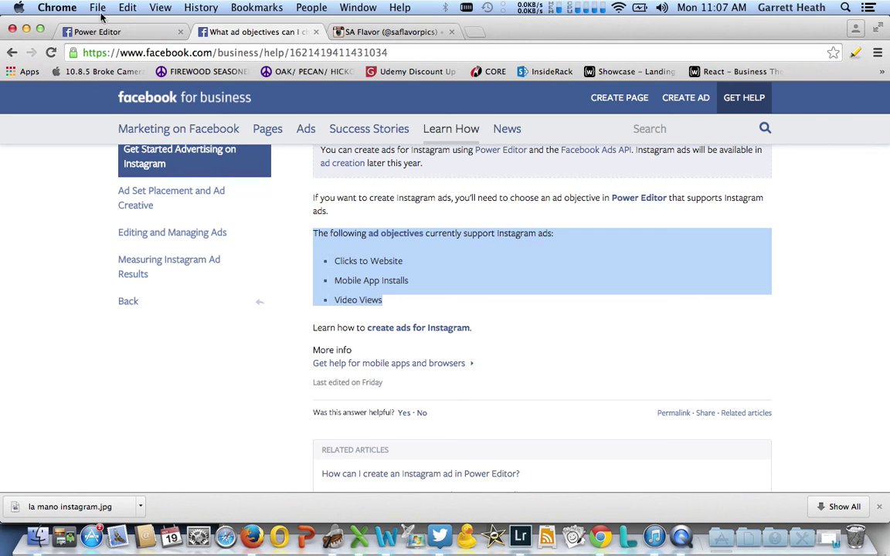
Check that the 151017 SA Flavor Store Instagram campaign uses Clicks to Website, then show its ad sets.
click(119, 38)
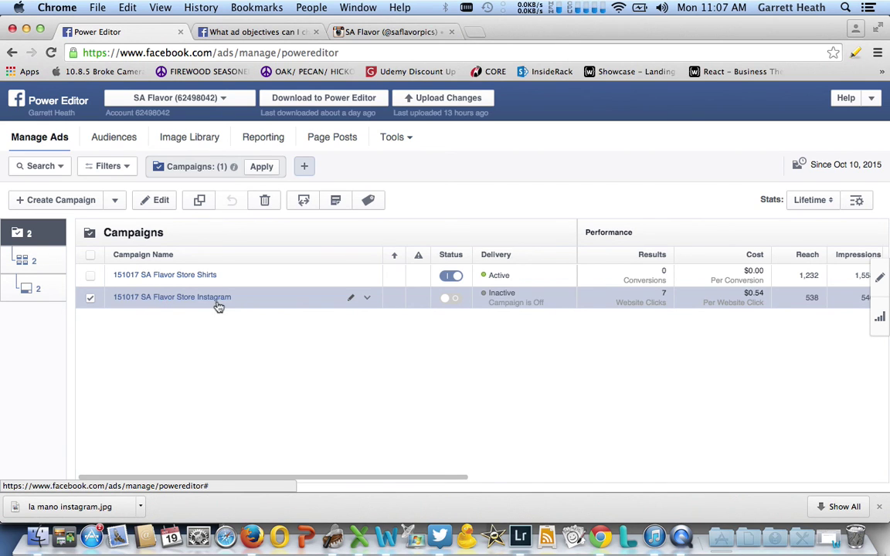
click(881, 279)
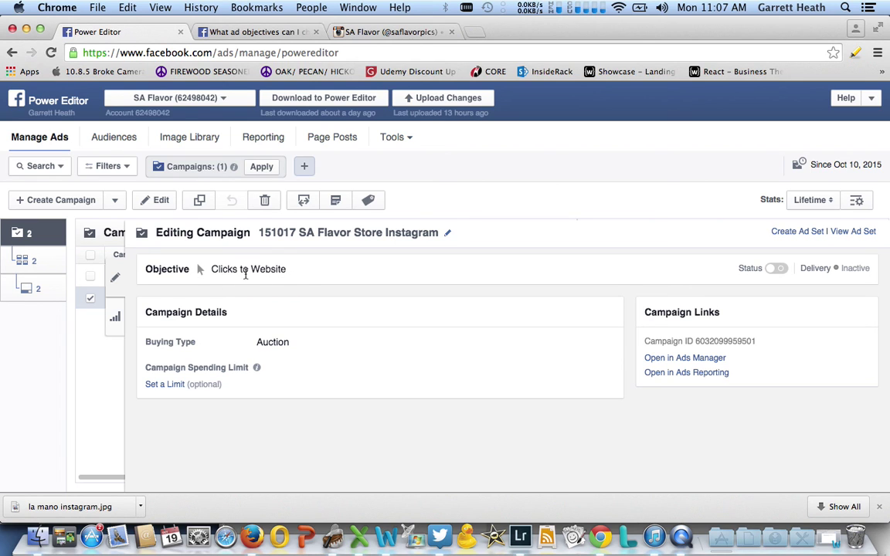
click(124, 295)
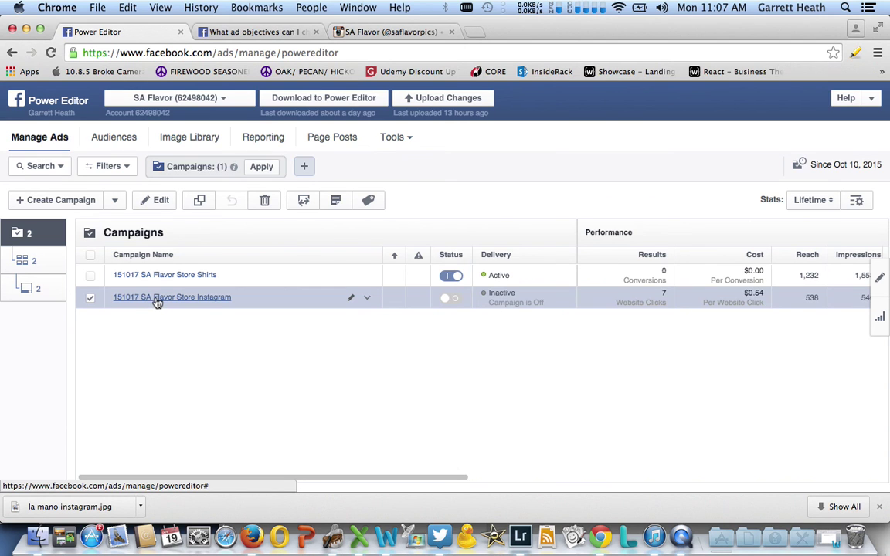
click(157, 300)
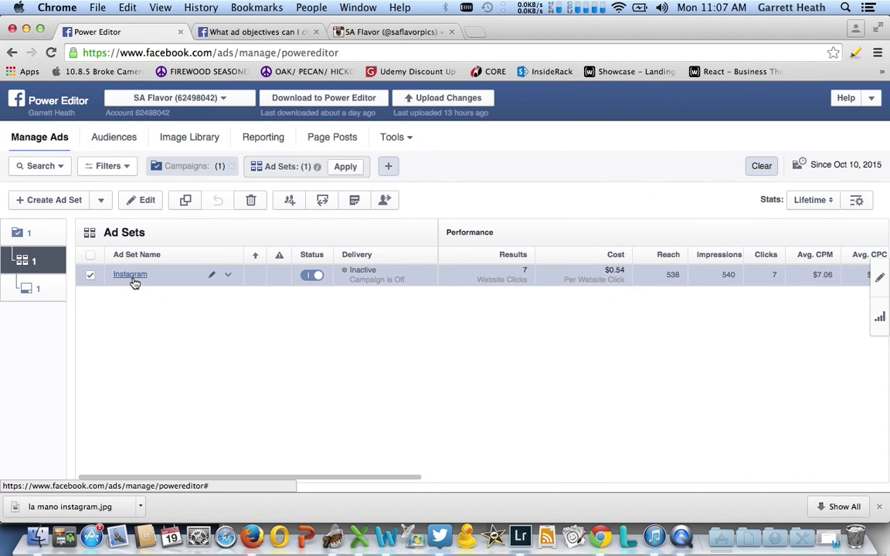
Review the Instagram ad set's budget, schedule, audience, Instagram-only placement and Link Clicks optimization.
click(882, 281)
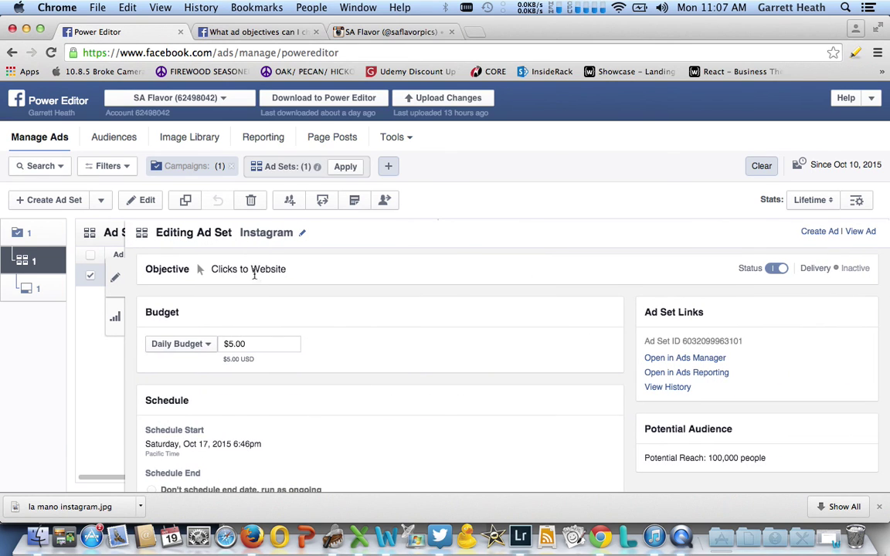
scroll(243, 274, down, 5)
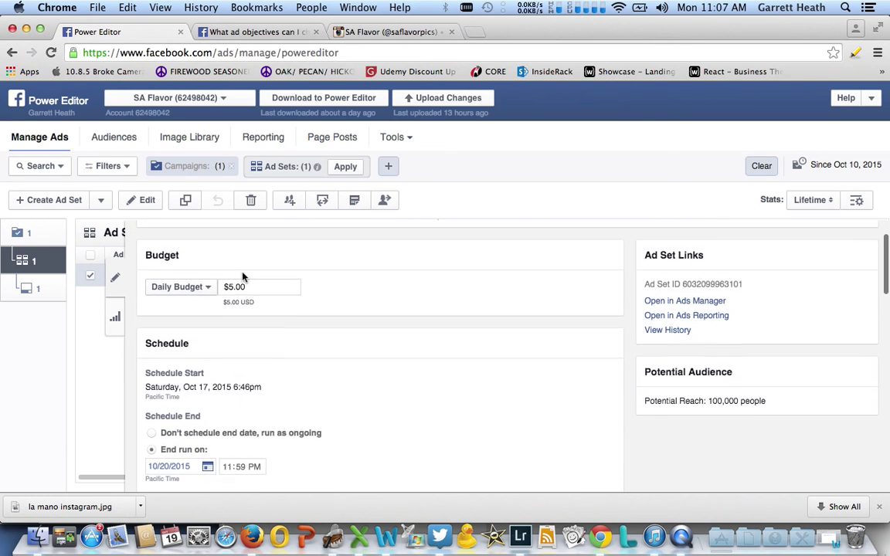
scroll(243, 276, down, 4)
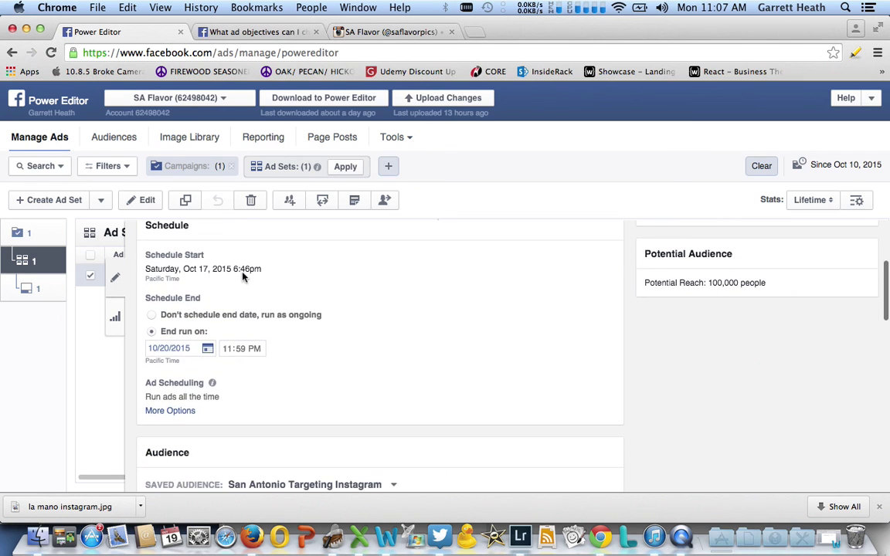
scroll(243, 276, down, 3)
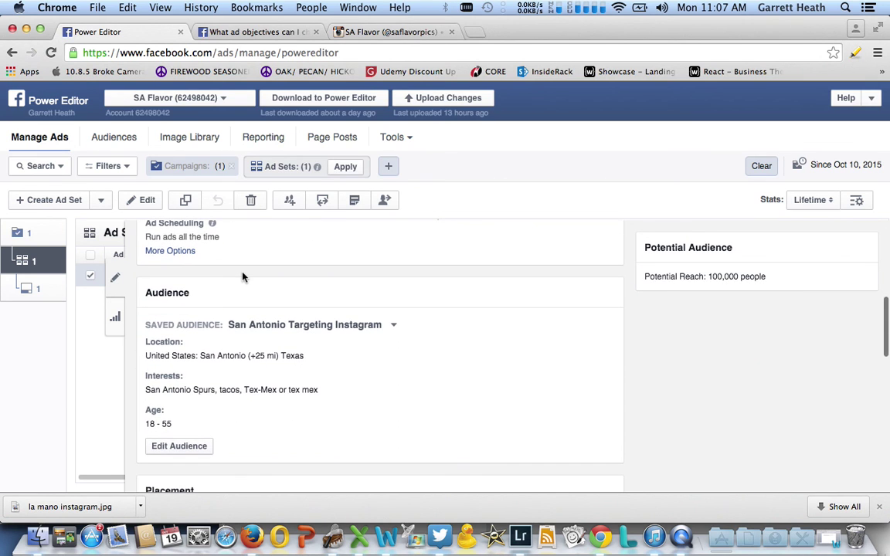
scroll(242, 276, down, 5)
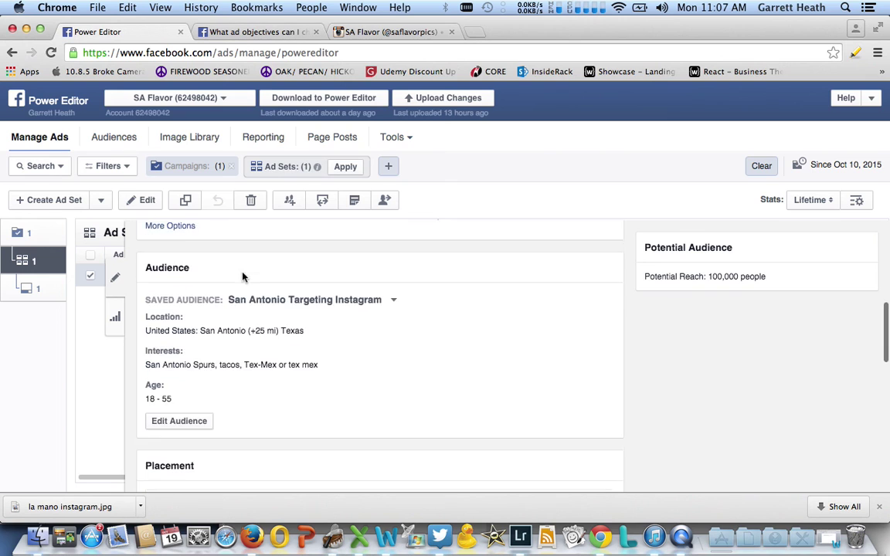
scroll(242, 277, down, 5)
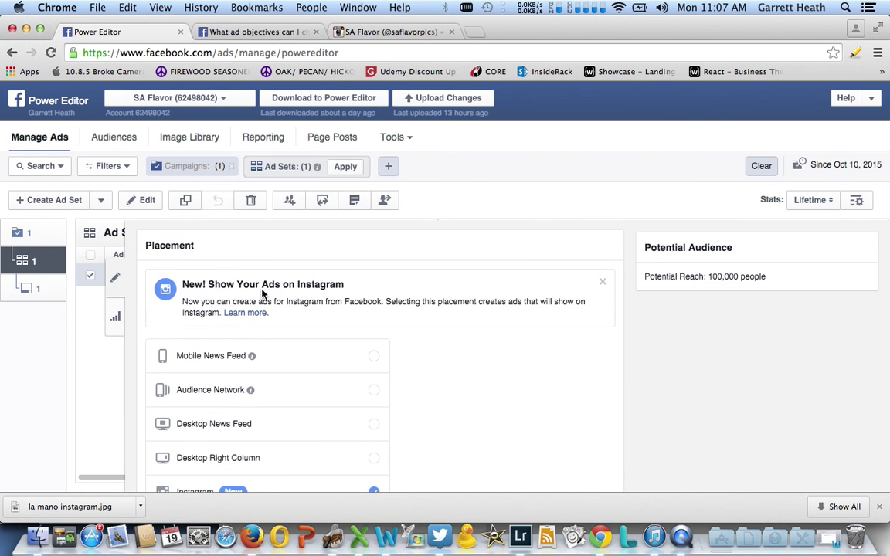
scroll(263, 292, down, 3)
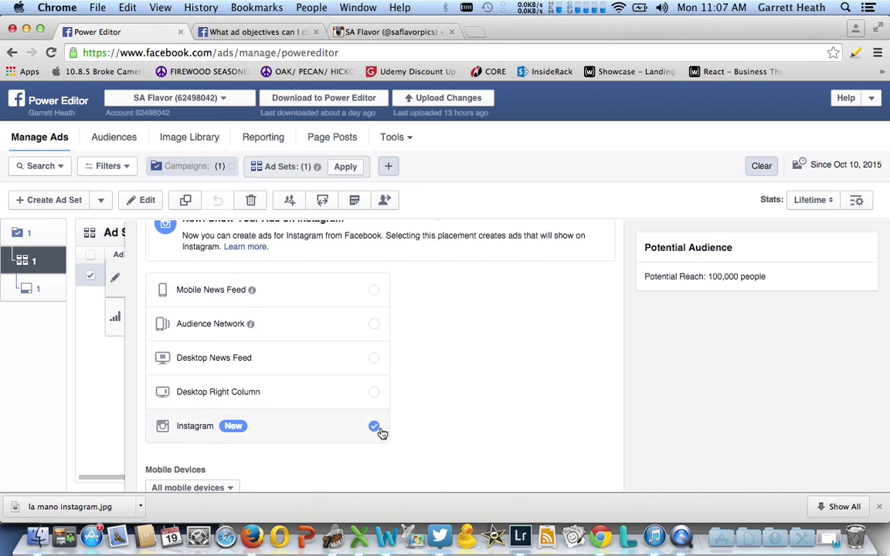
scroll(459, 433, down, 3)
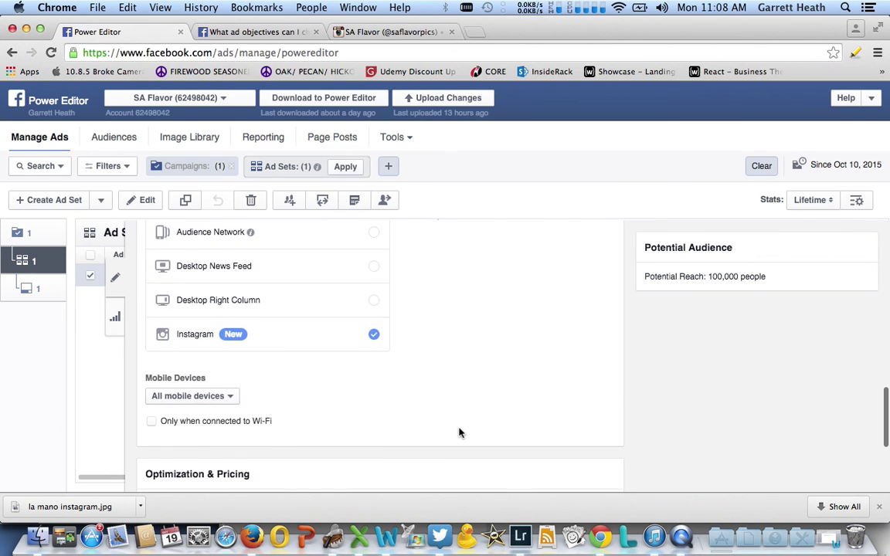
scroll(458, 433, down, 5)
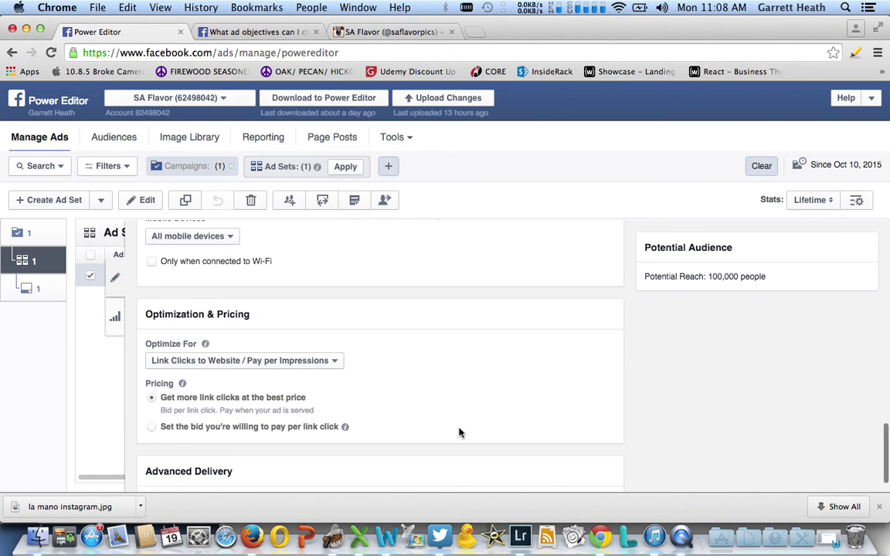
scroll(459, 432, down, 2)
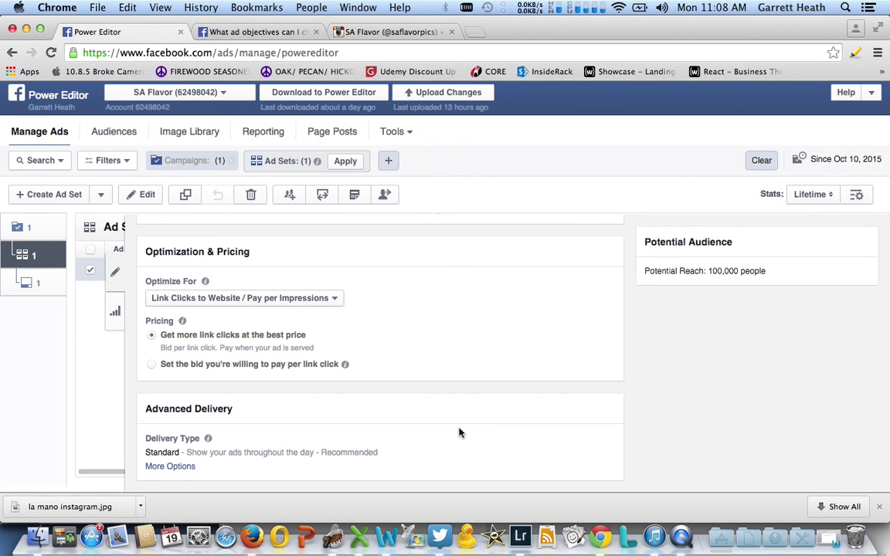
click(114, 272)
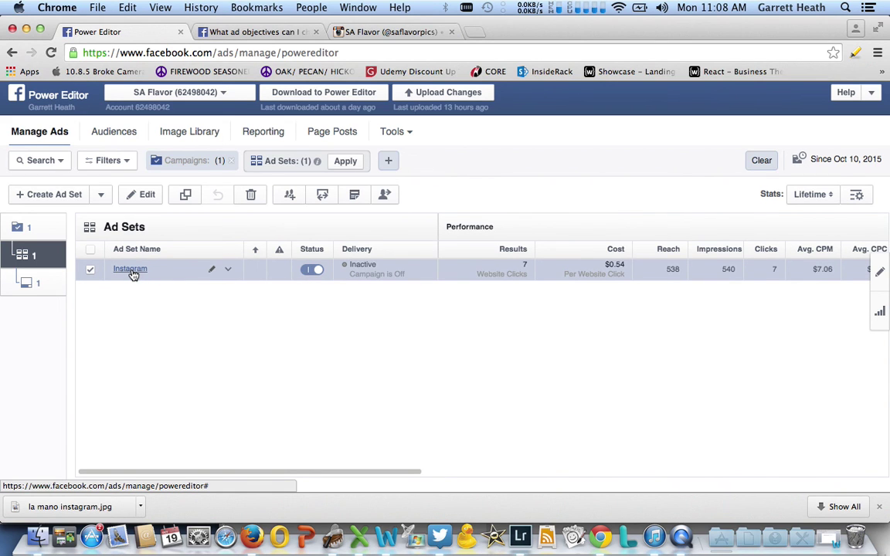
click(131, 270)
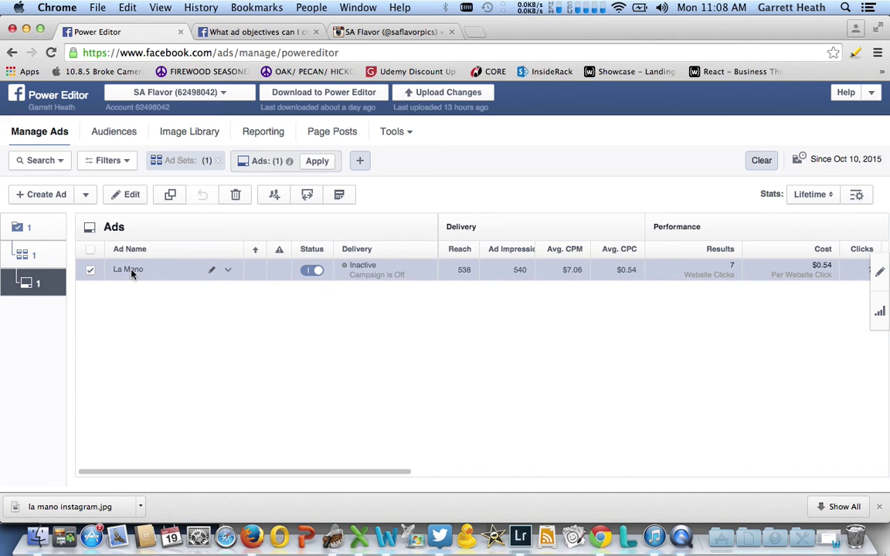
click(210, 272)
click(224, 307)
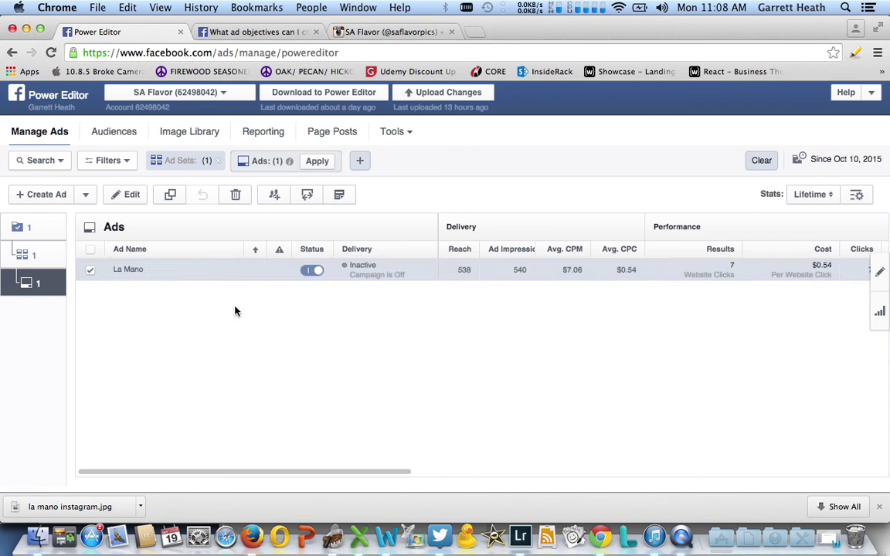
click(878, 273)
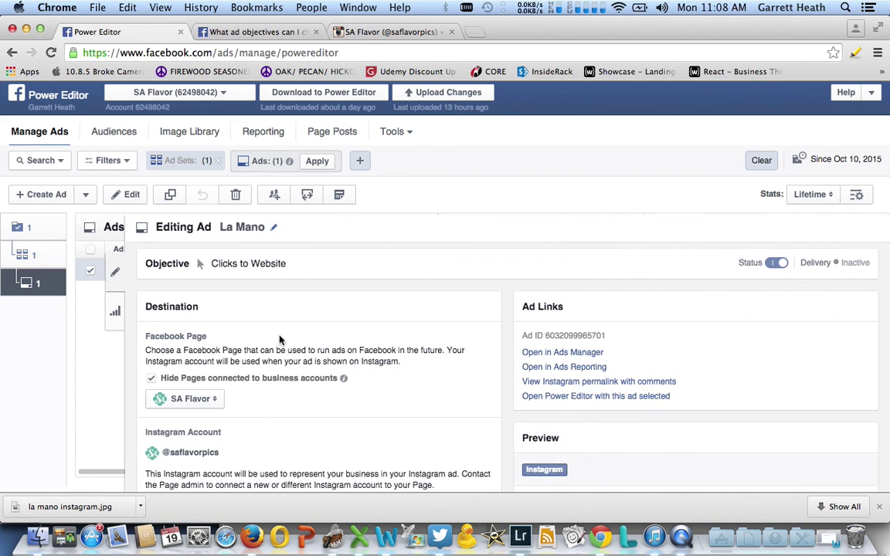
scroll(246, 349, down, 3)
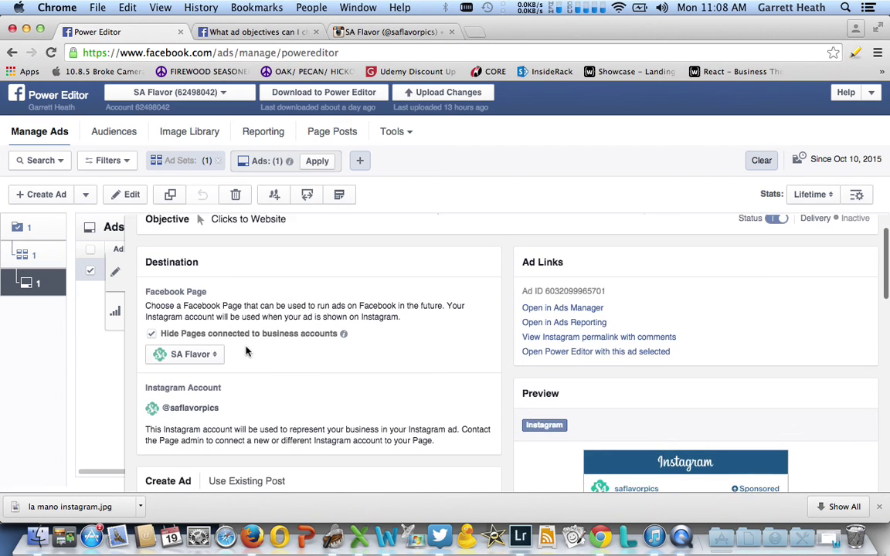
scroll(247, 349, down, 1)
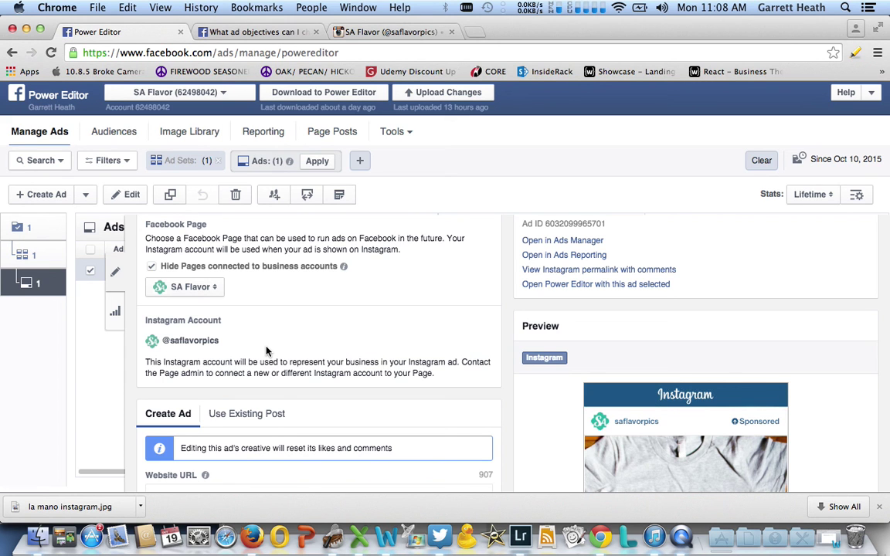
scroll(267, 351, down, 3)
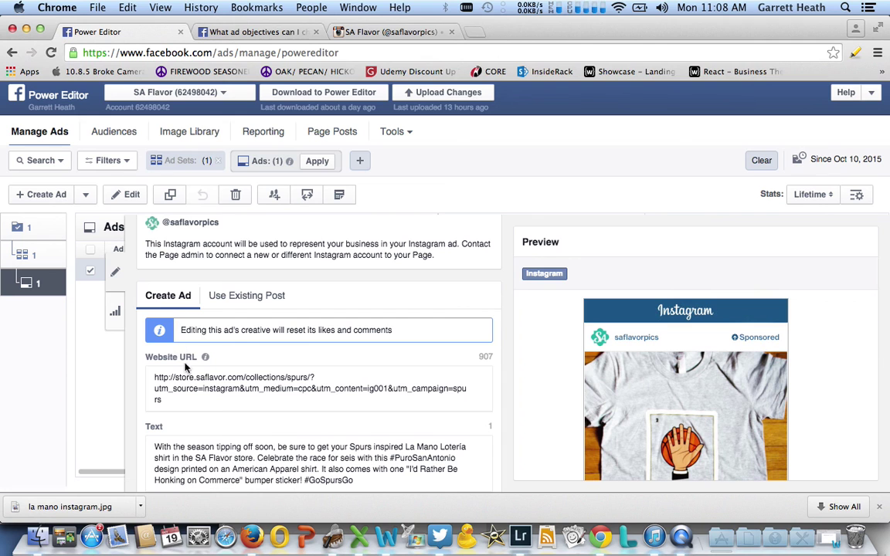
scroll(187, 374, down, 1)
scroll(188, 376, down, 1)
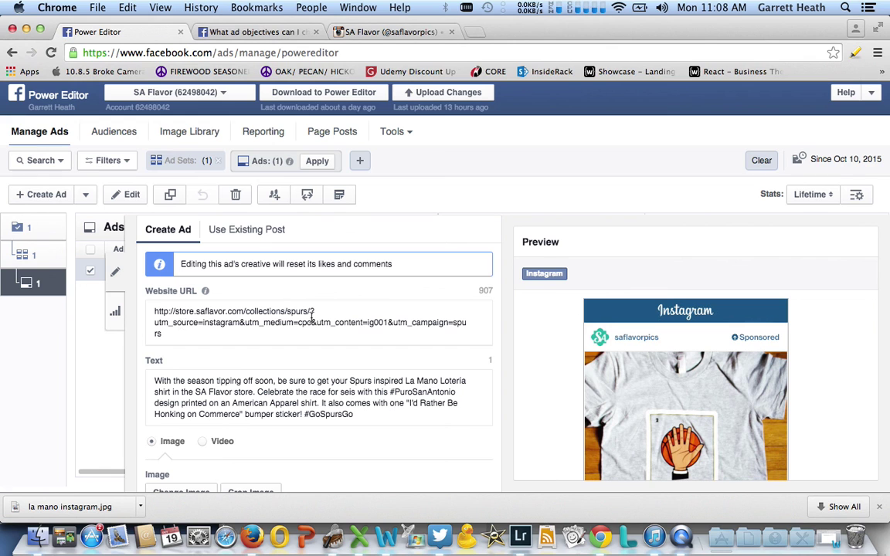
scroll(286, 344, down, 1)
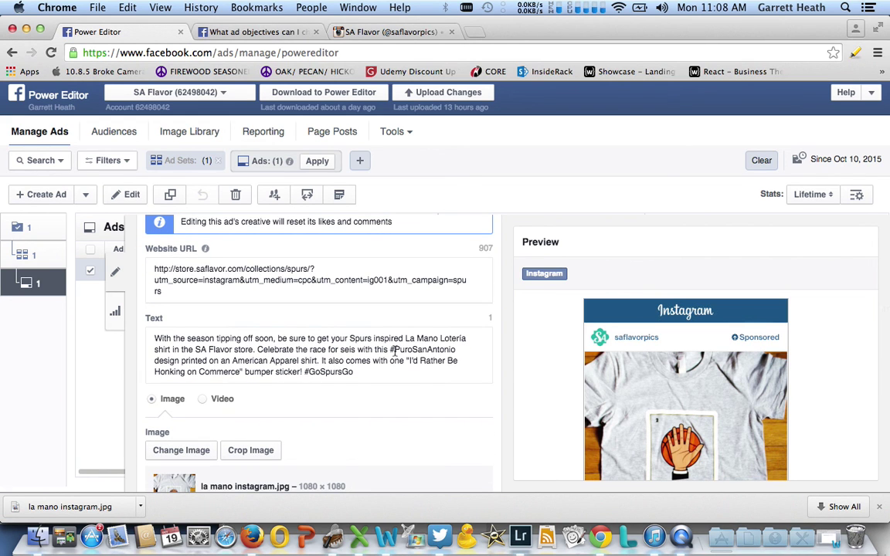
drag(390, 349, 454, 349)
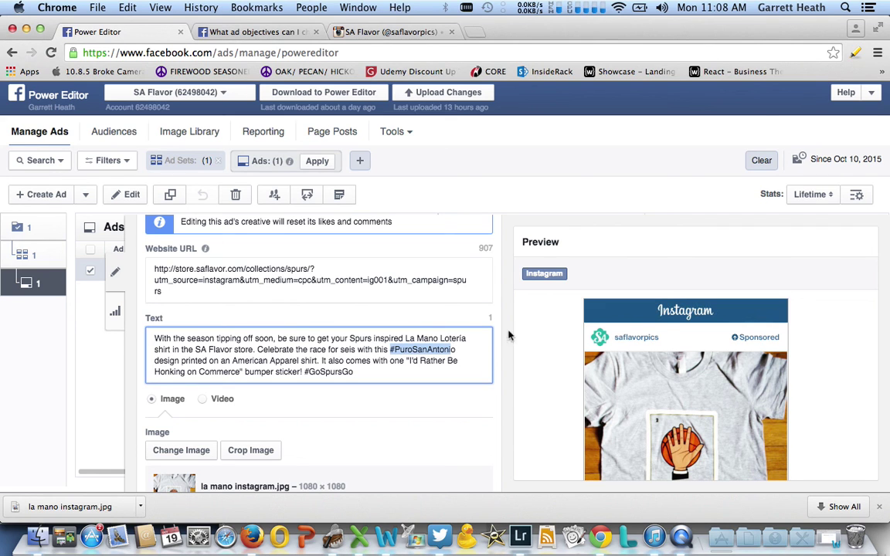
scroll(391, 337, down, 3)
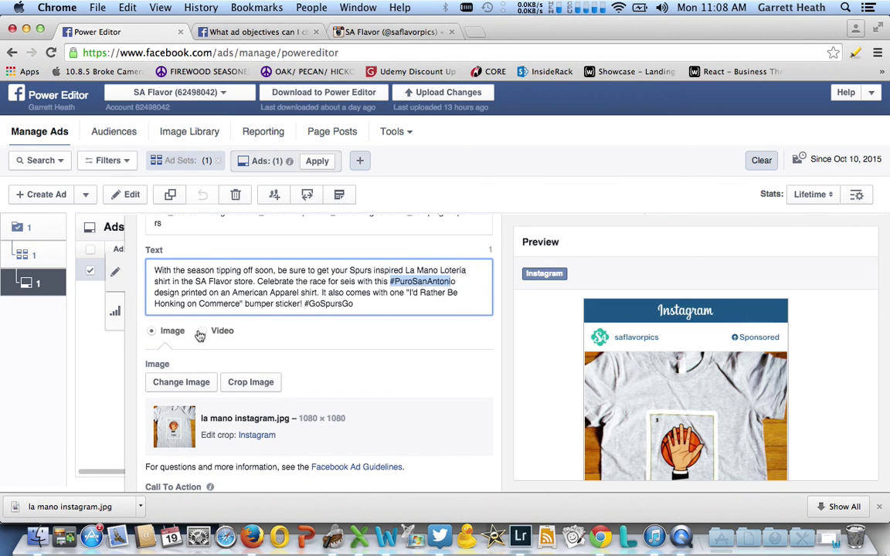
scroll(308, 341, down, 3)
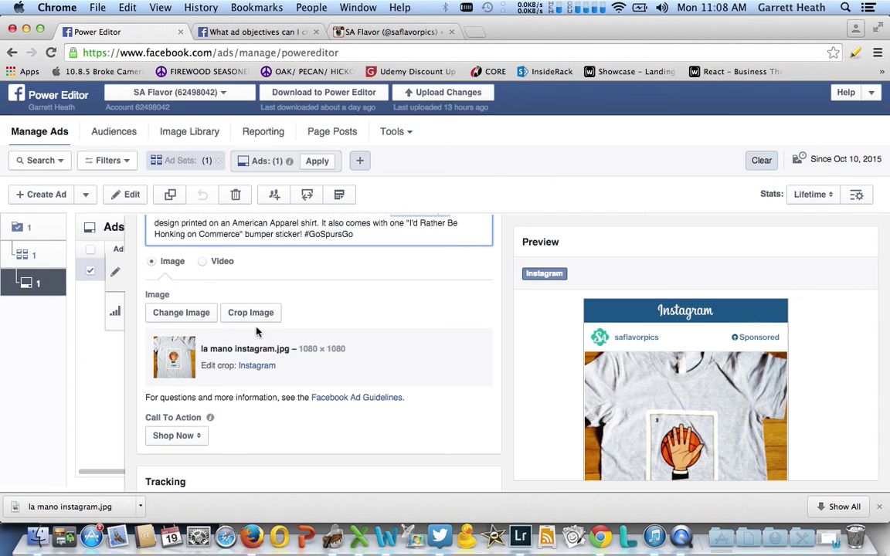
scroll(657, 316, down, 5)
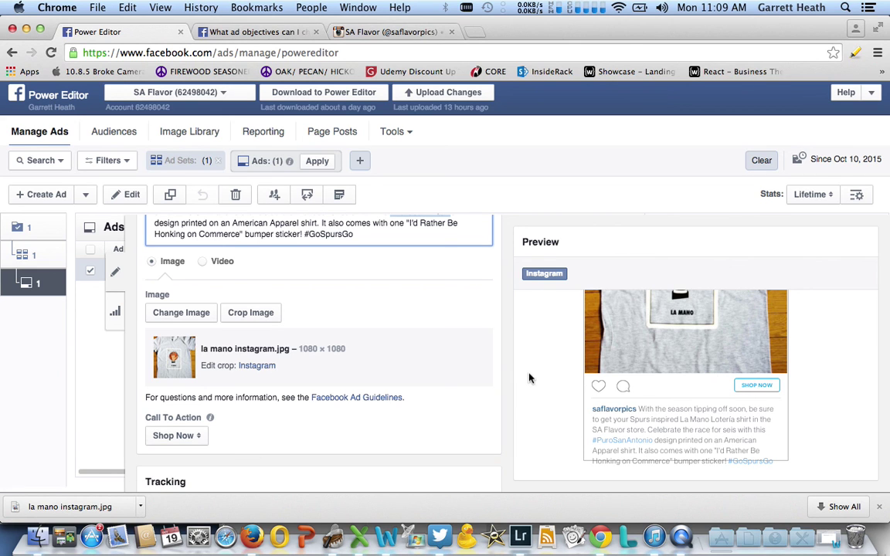
scroll(475, 377, down, 3)
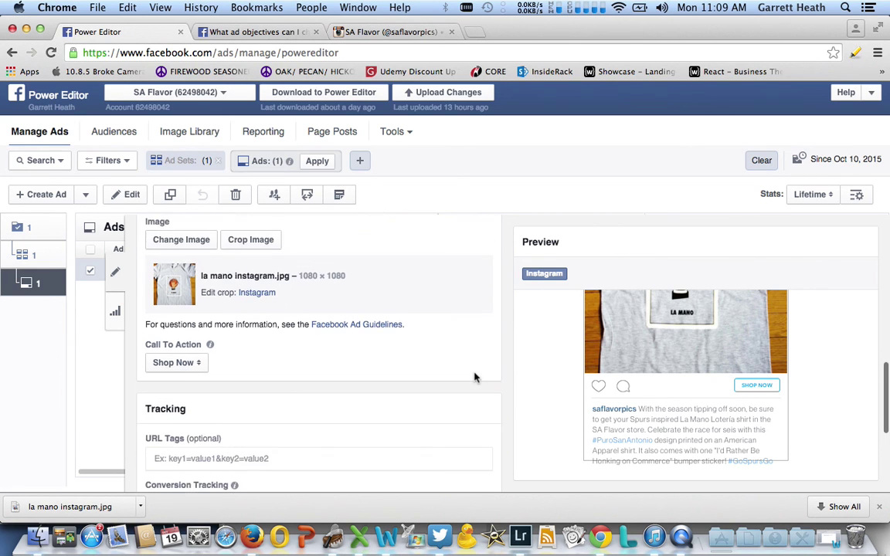
scroll(475, 377, up, 2)
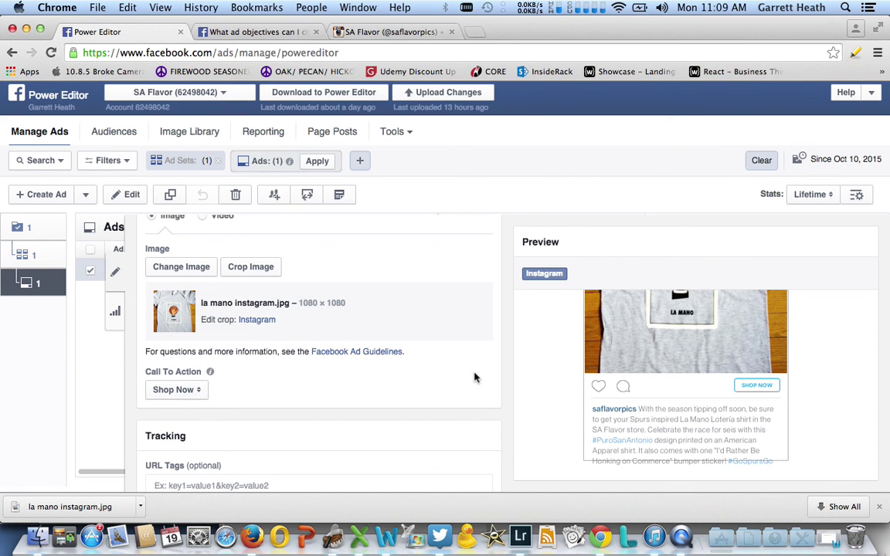
scroll(532, 373, up, 3)
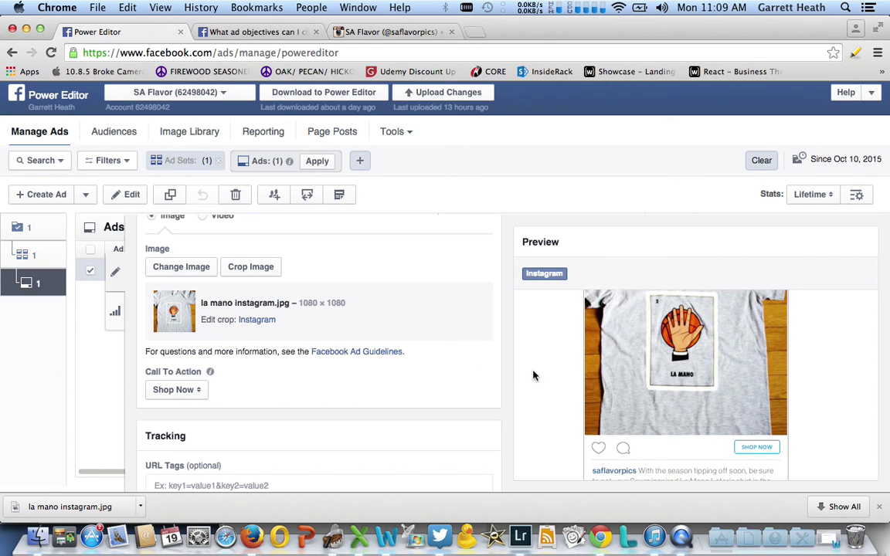
scroll(532, 375, up, 2)
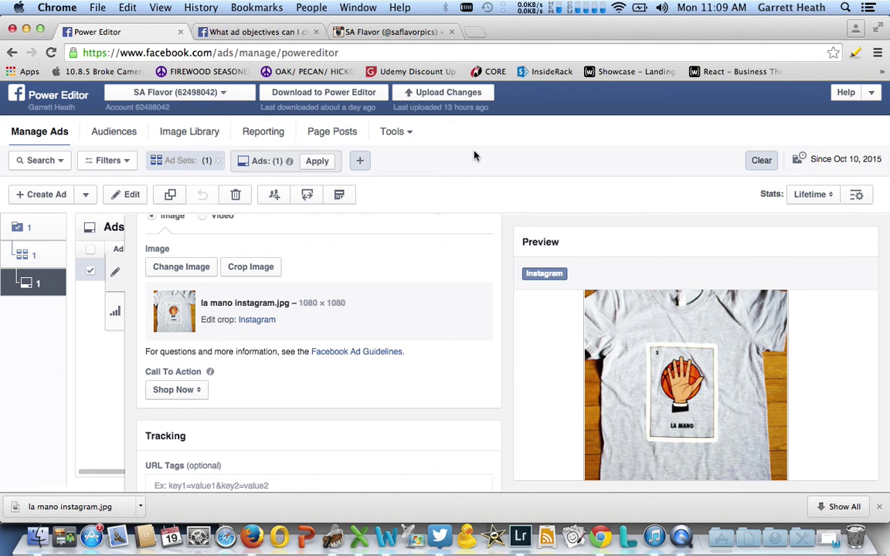
click(411, 34)
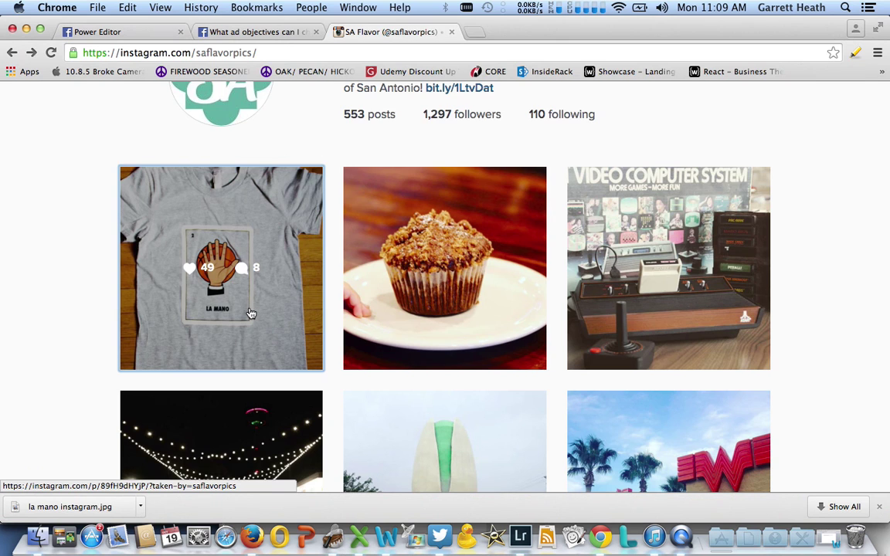
Open the La Mano T-shirt post from saflavorpics and bring up its page context menu.
click(251, 312)
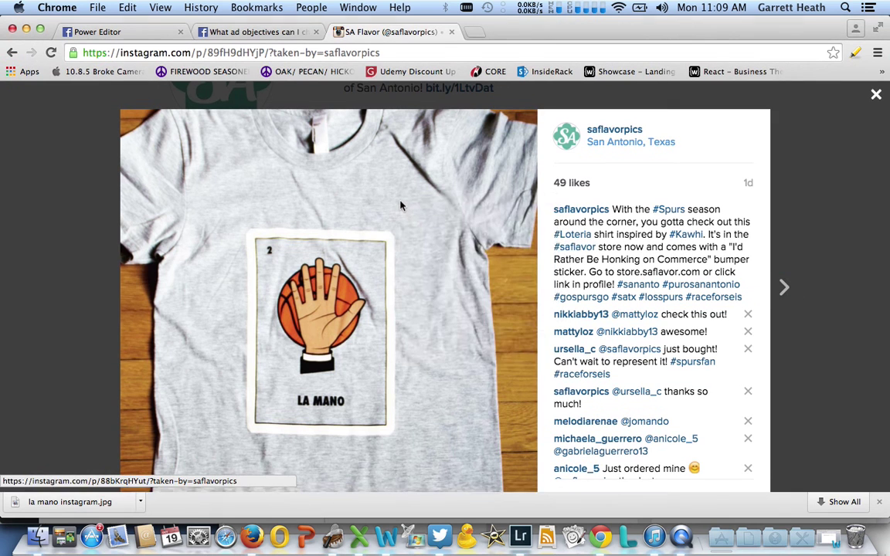
right_click(402, 195)
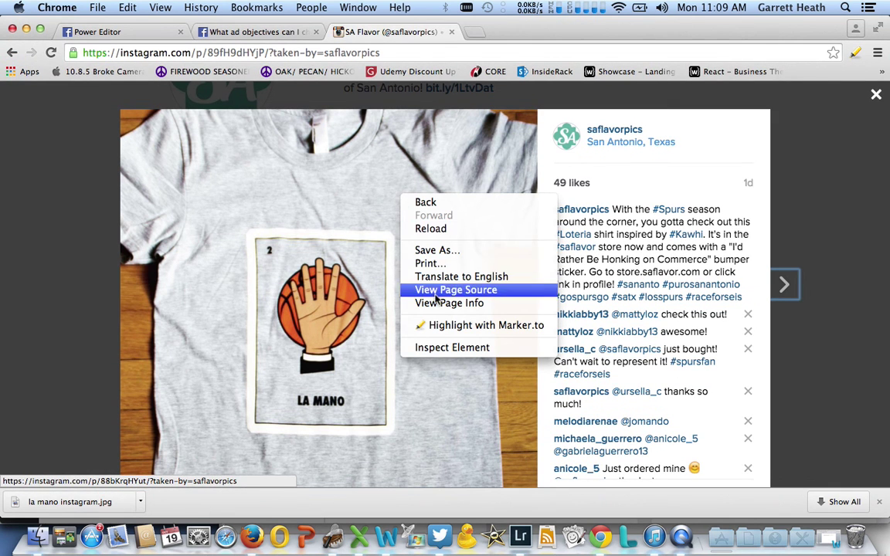
click(101, 201)
click(102, 201)
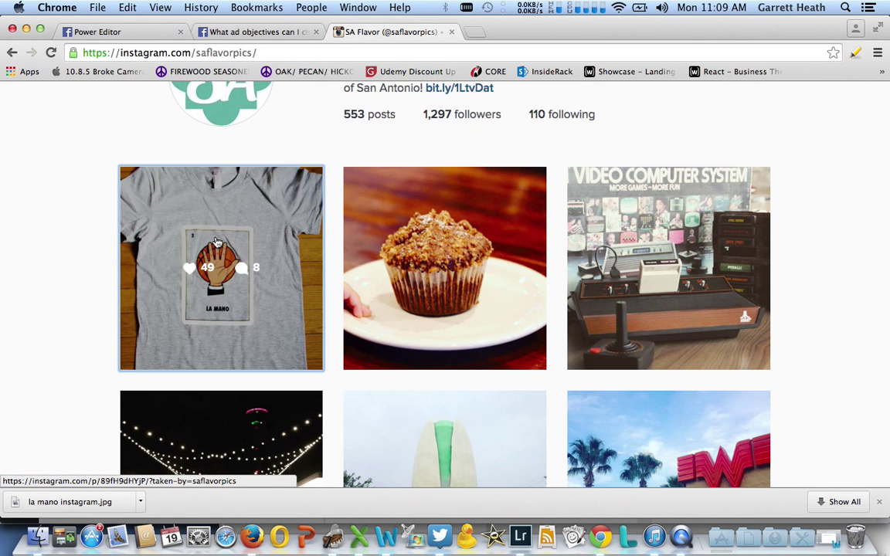
click(216, 242)
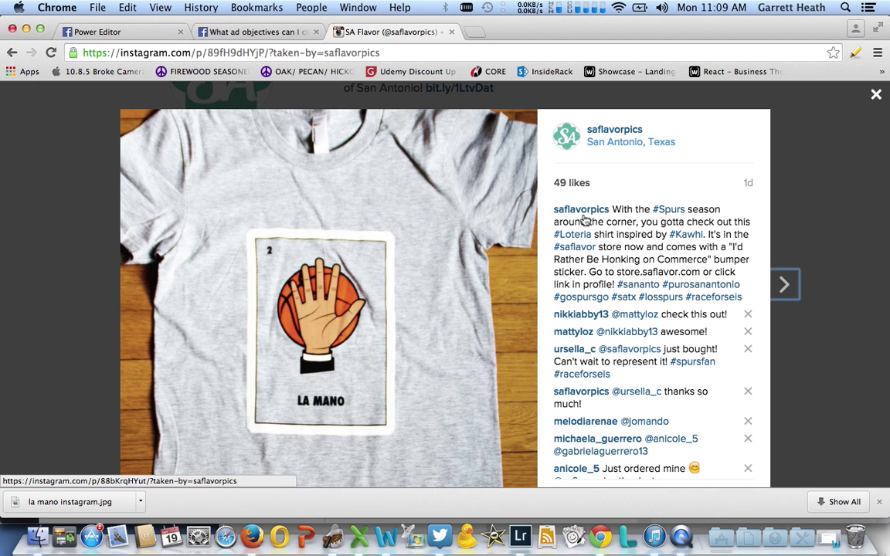
right_click(668, 203)
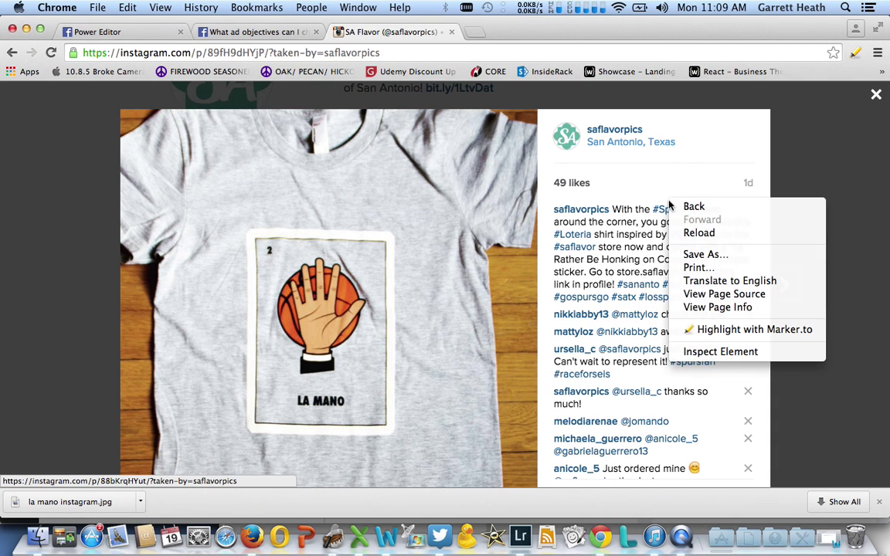
click(709, 307)
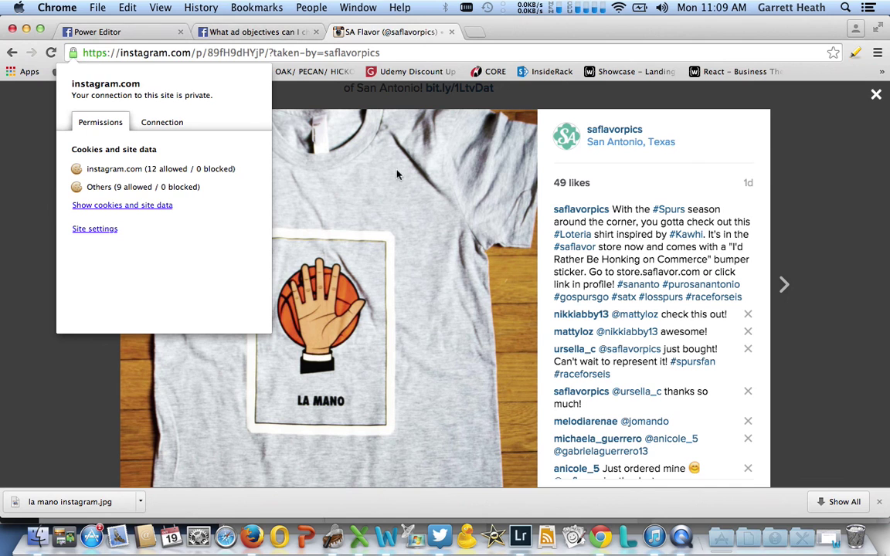
right_click(605, 183)
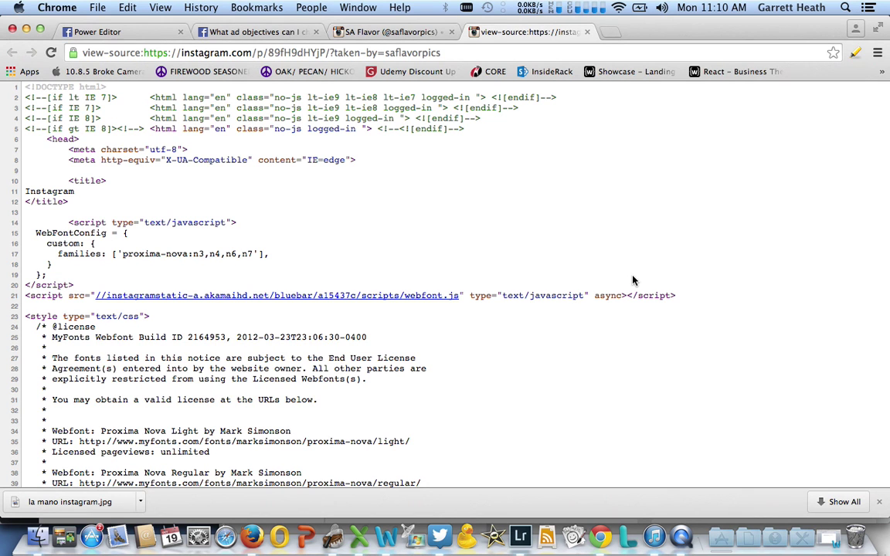
Find the og:image jpg URL in the page source and load the full-size image.
key(super+f)
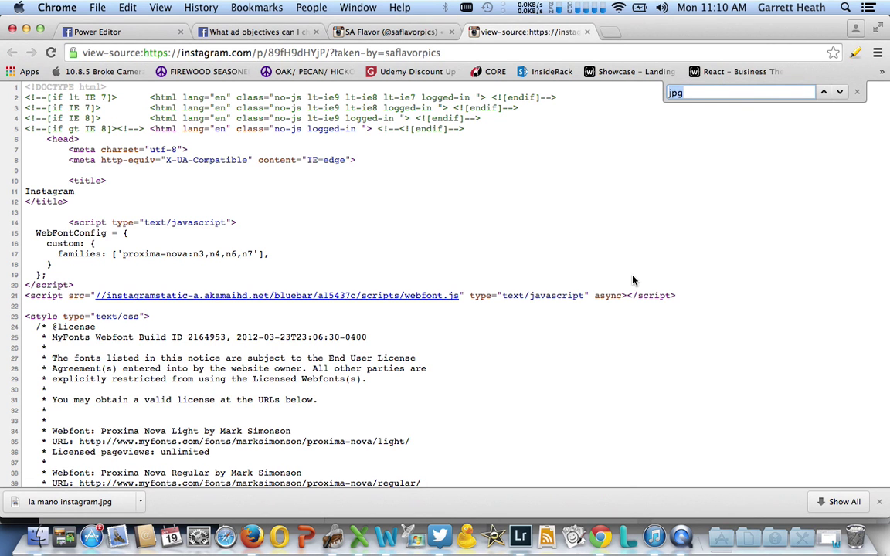
text(jpg)
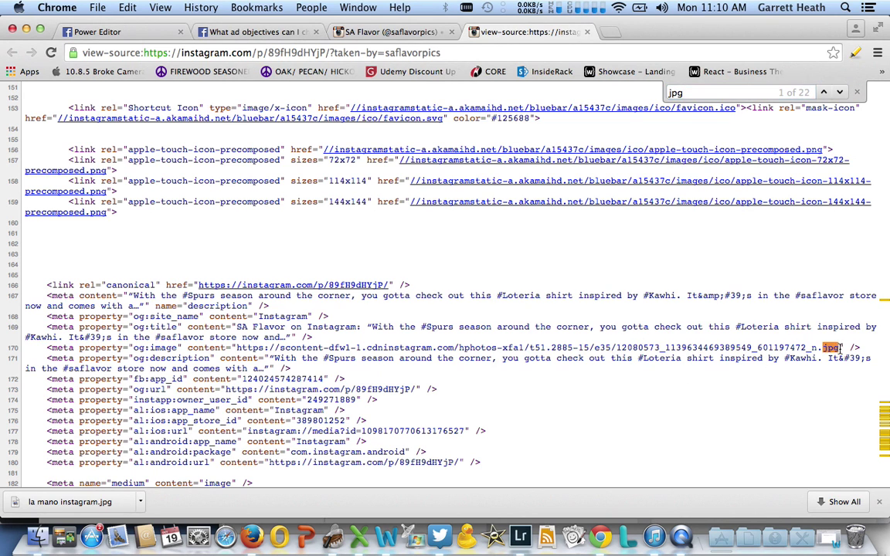
drag(840, 349, 237, 349)
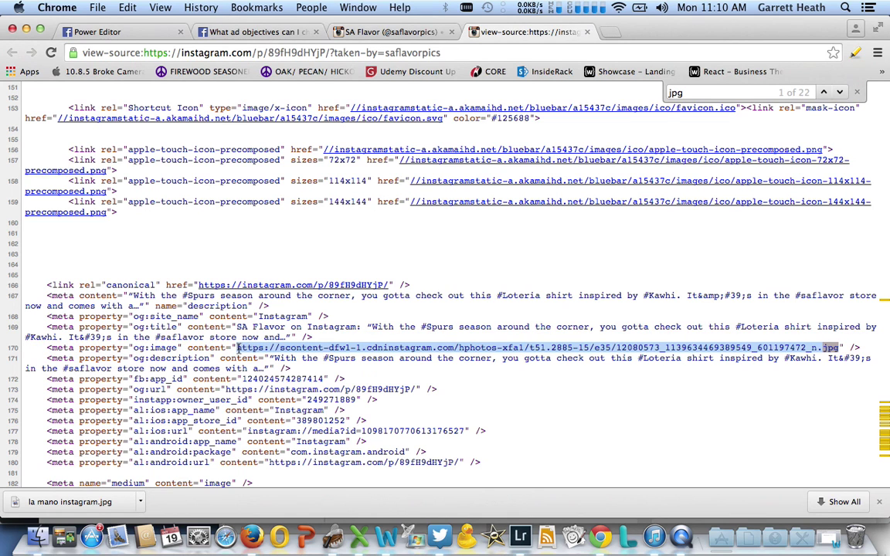
key(super+c)
click(293, 52)
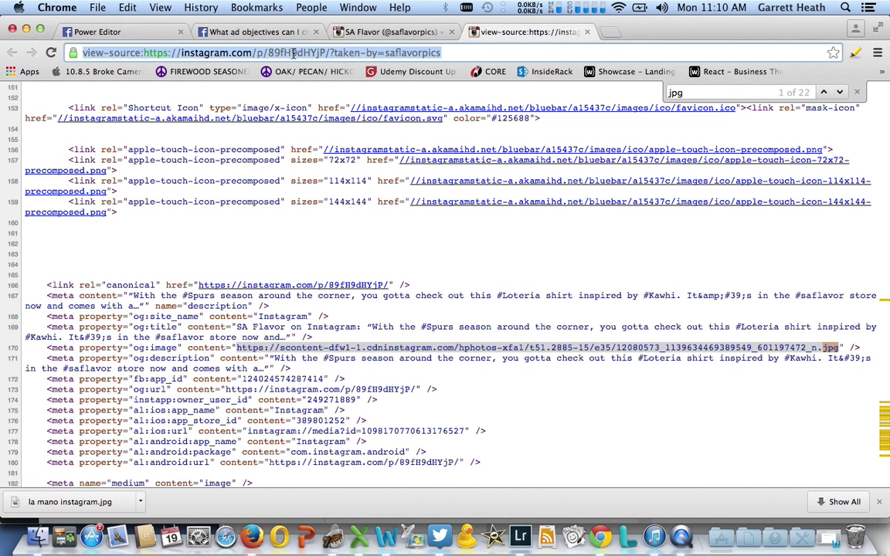
key(super+v)
key(Return)
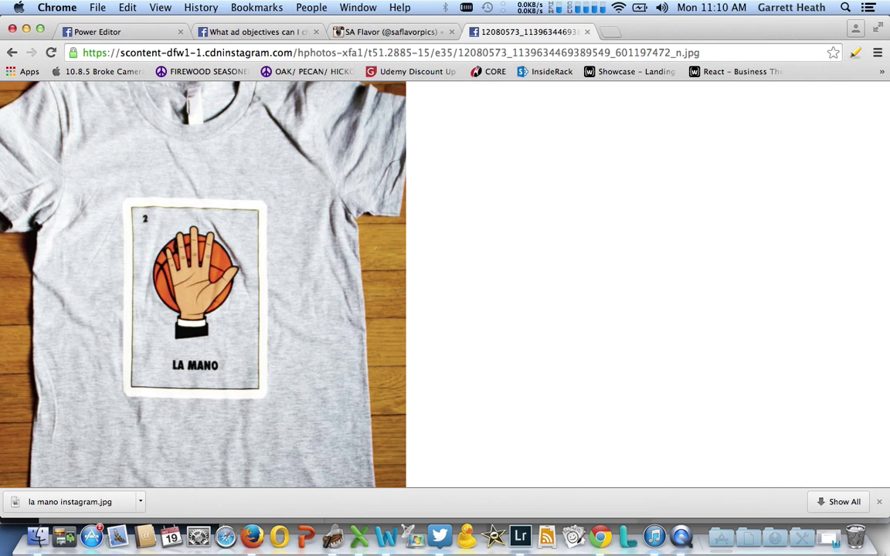
Save the full-size La Mano image to the Desktop and return to Power Editor.
right_click(302, 191)
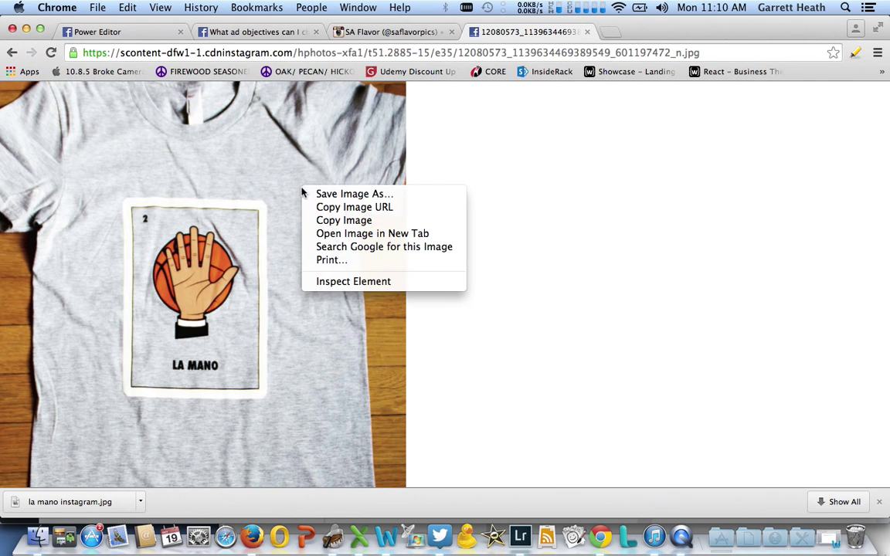
click(307, 193)
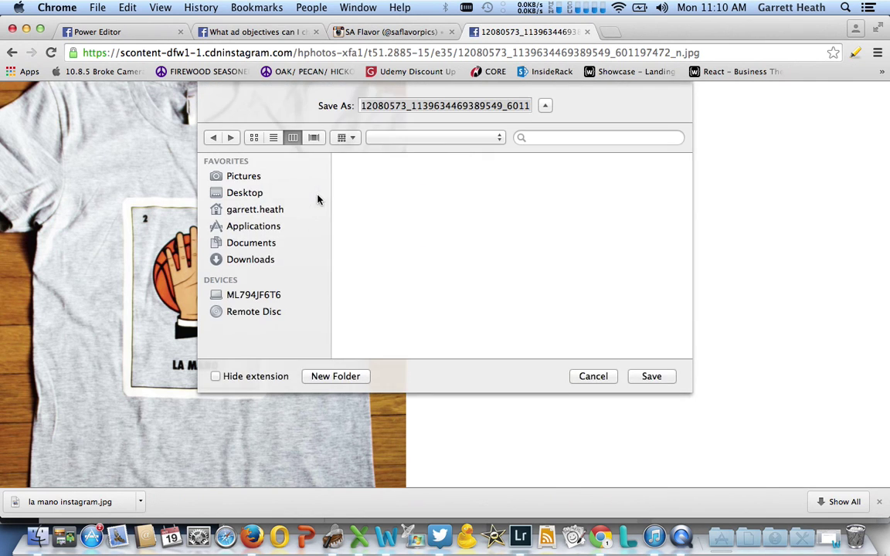
click(593, 378)
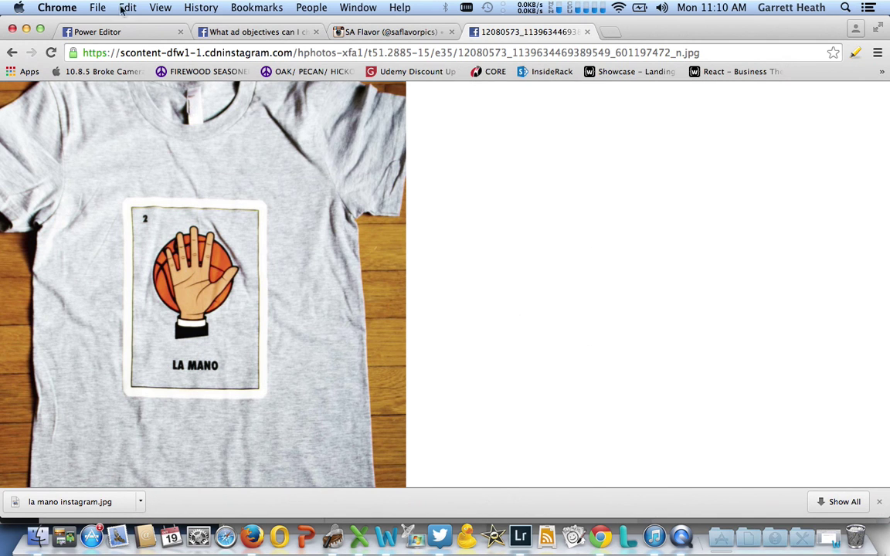
click(117, 28)
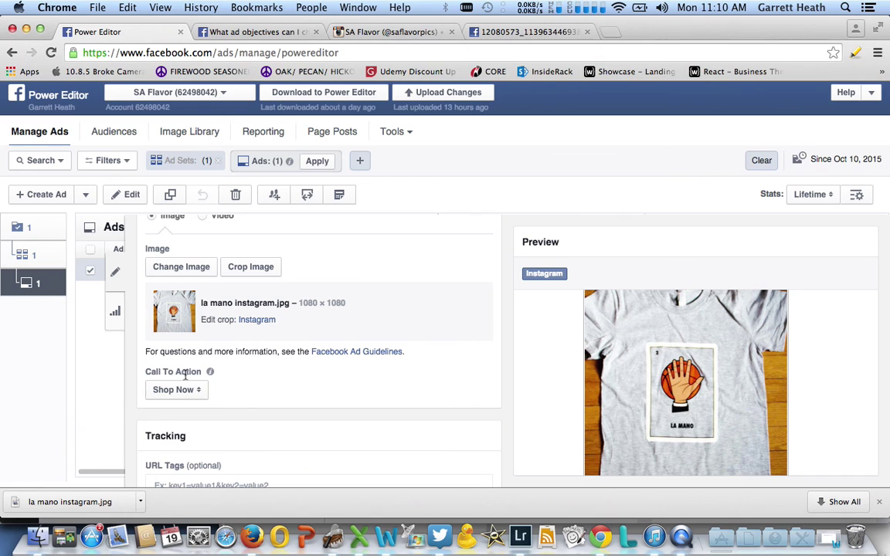